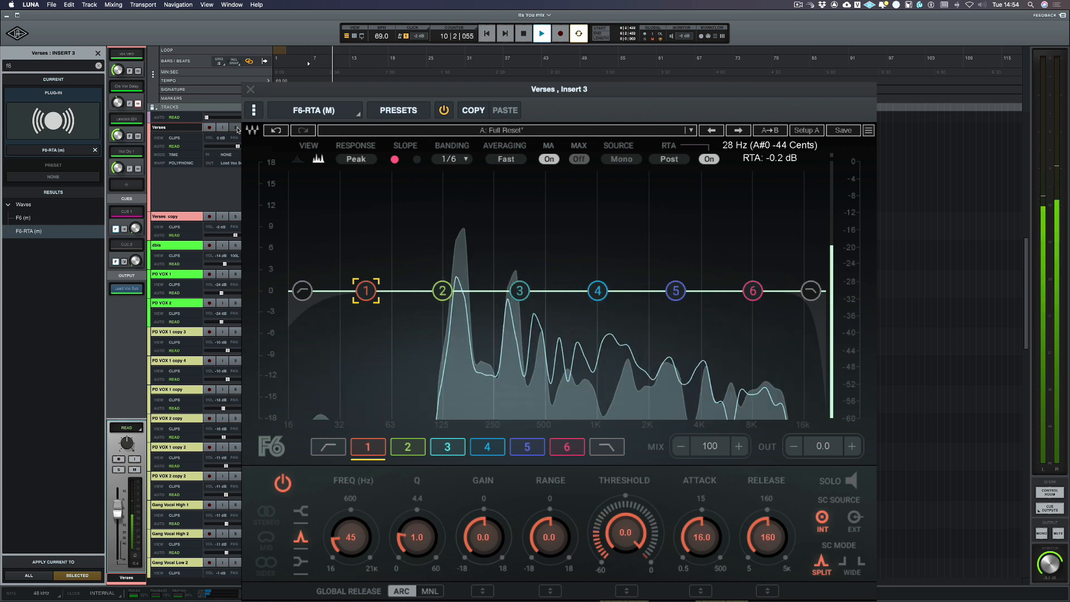
Play the soloed Verses vocal and examine its frequency spectrum in the F6 analyser
{"action": "key", "text": "space"}
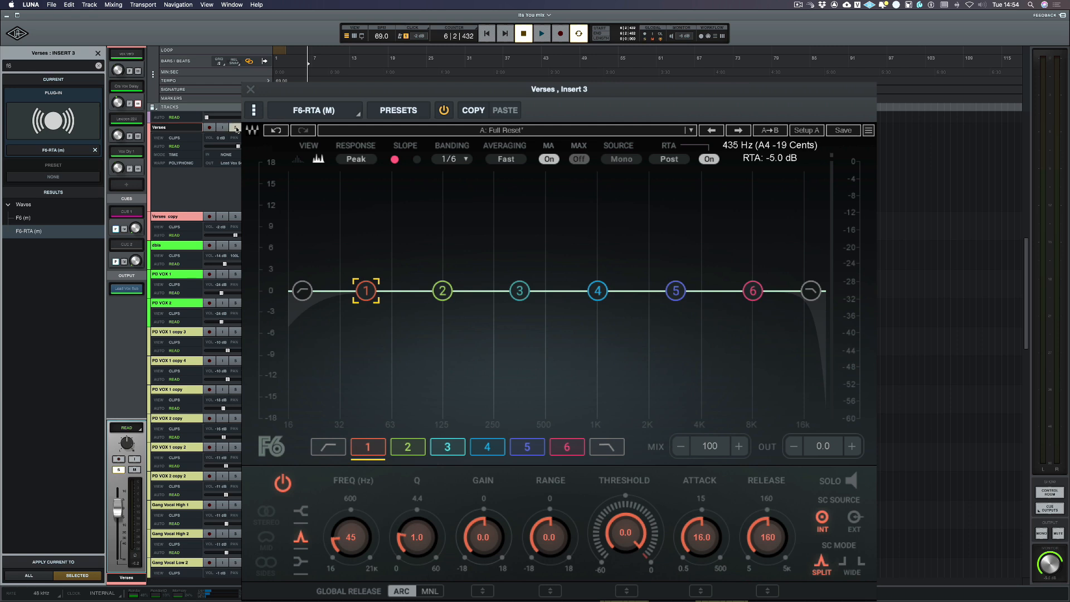
{"action": "key", "text": "space"}
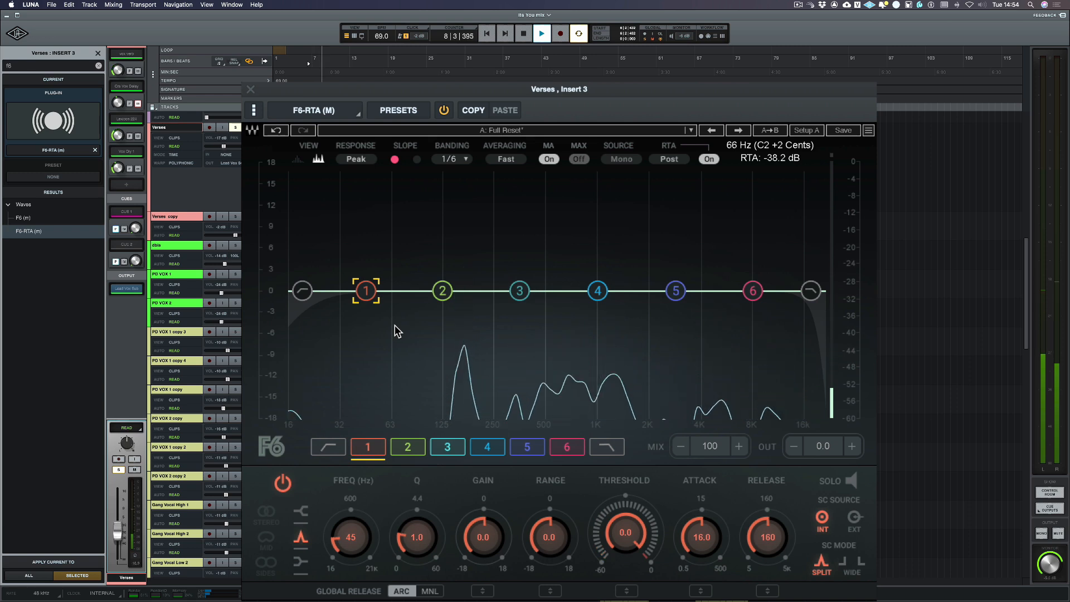
{"action": "key", "text": "space"}
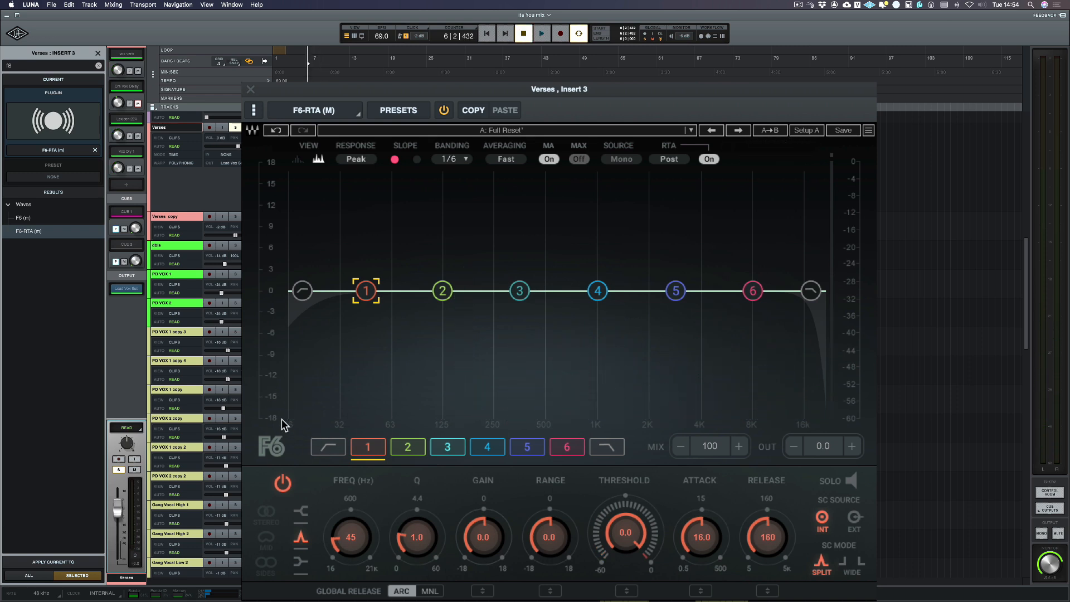
Enable the F6 high-pass filter on the Verses vocal and move its cutoff up to about 82 Hz
{"action": "left_click", "coordinate": [302, 290]}
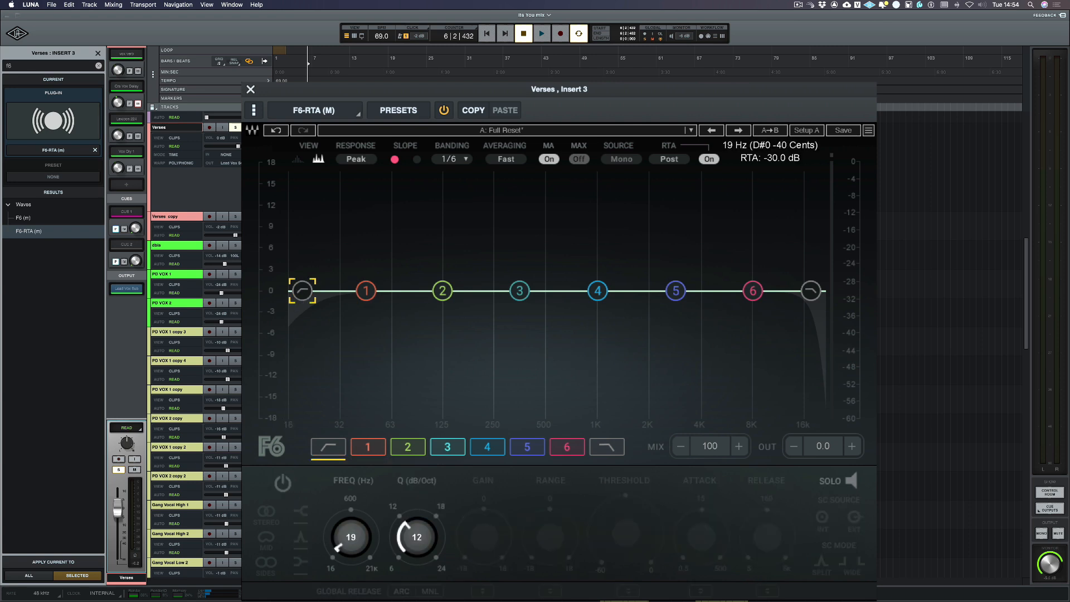
{"action": "left_click", "coordinate": [282, 483]}
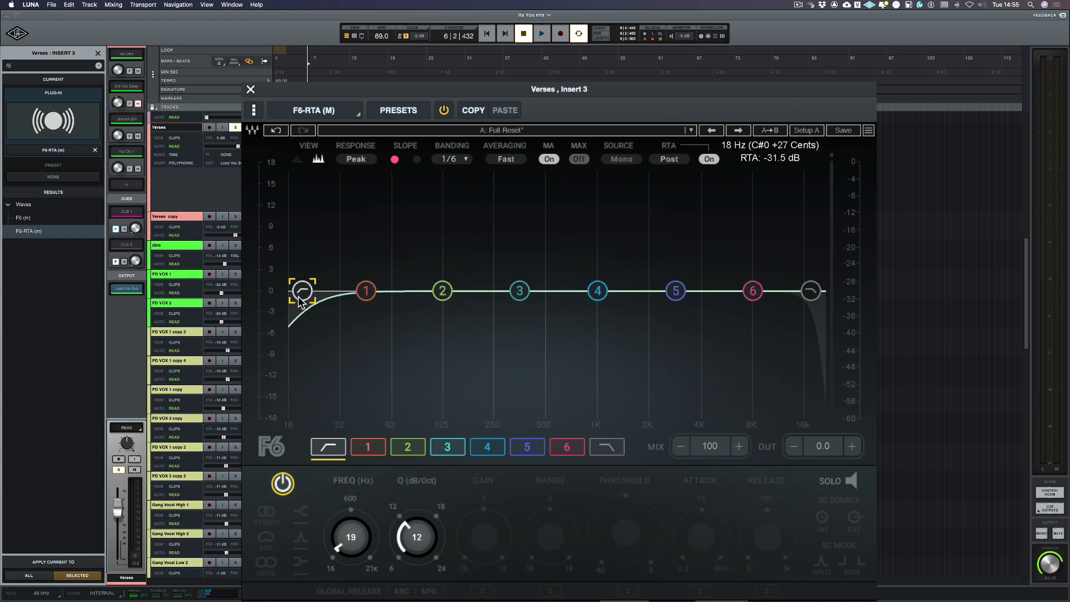
{"action": "left_click_drag", "start_coordinate": [302, 291], "coordinate": [412, 291]}
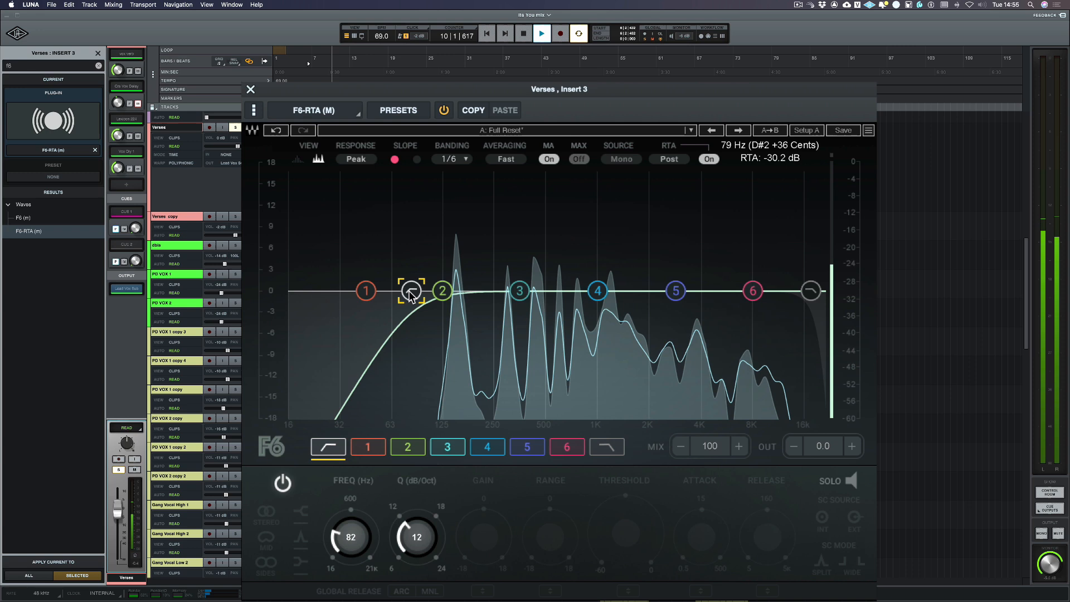
{"action": "key", "text": "space"}
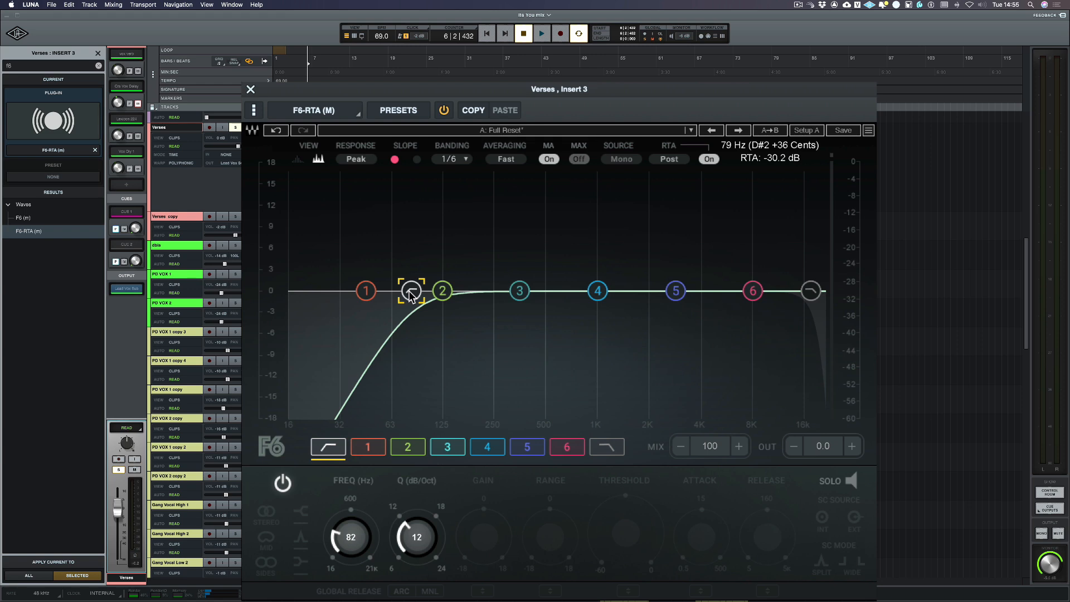
Solo EQ band 3 during playback, narrow its Q to 4.8 and move its frequency to about 382 Hz
{"action": "left_click", "coordinate": [521, 293]}
{"action": "left_click", "coordinate": [851, 482]}
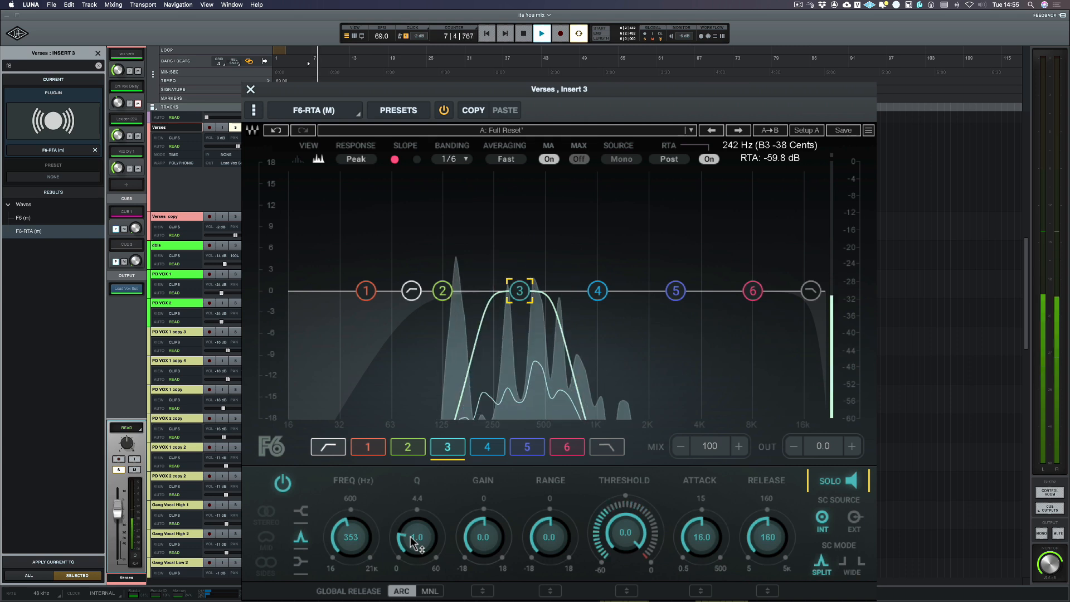
{"action": "left_click_drag", "start_coordinate": [415, 543], "coordinate": [417, 534]}
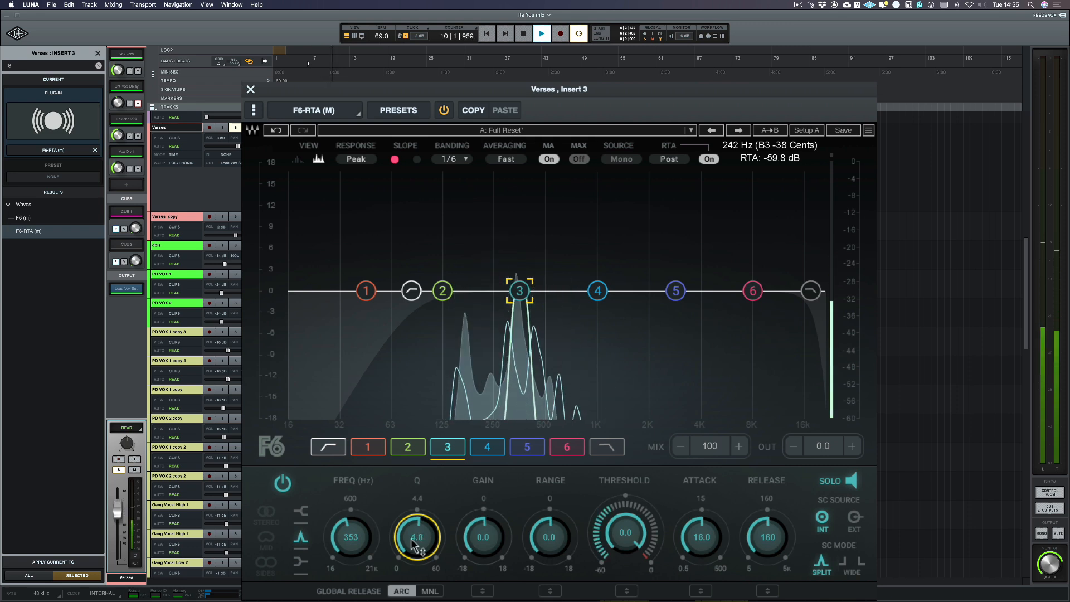
{"action": "key", "text": "space"}
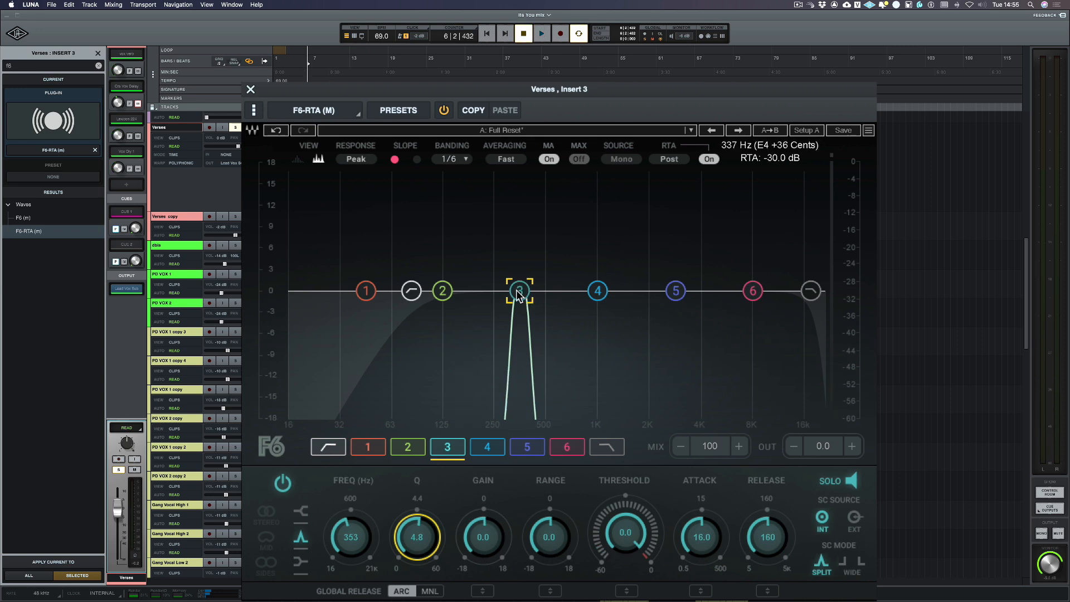
{"action": "key", "text": "space"}
{"action": "mouse_move", "coordinate": [518, 295]}
{"action": "left_mouse_down"}
{"action": "mouse_move", "coordinate": [541, 294]}
{"action": "mouse_move", "coordinate": [500, 294]}
{"action": "mouse_move", "coordinate": [535, 294]}
{"action": "mouse_move", "coordinate": [525, 294]}
{"action": "left_mouse_up"}
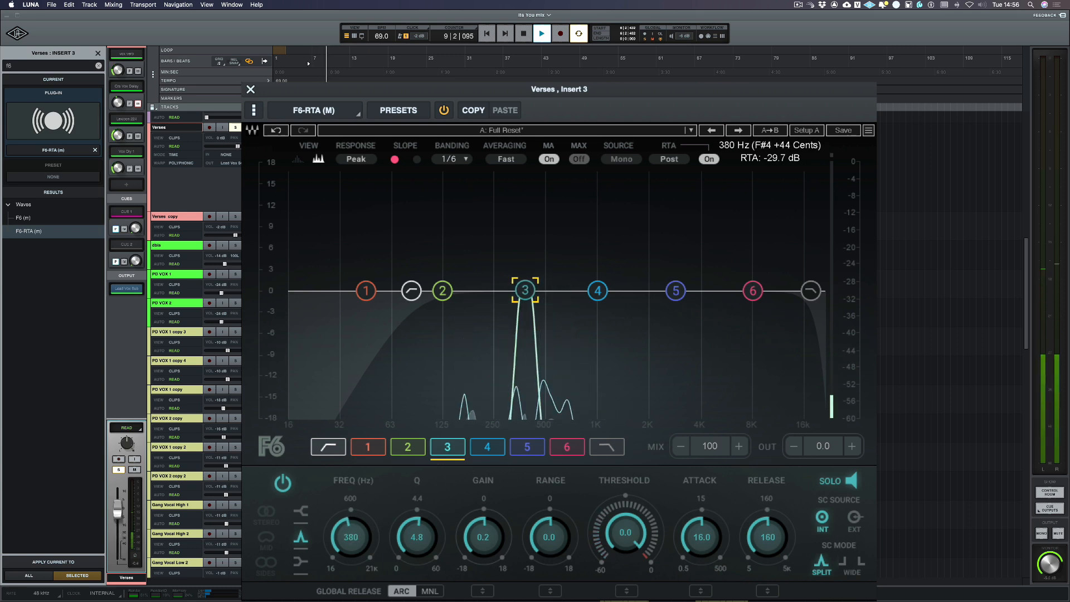
{"action": "left_click_drag", "start_coordinate": [525, 291], "coordinate": [526, 290]}
{"action": "key", "text": "space"}
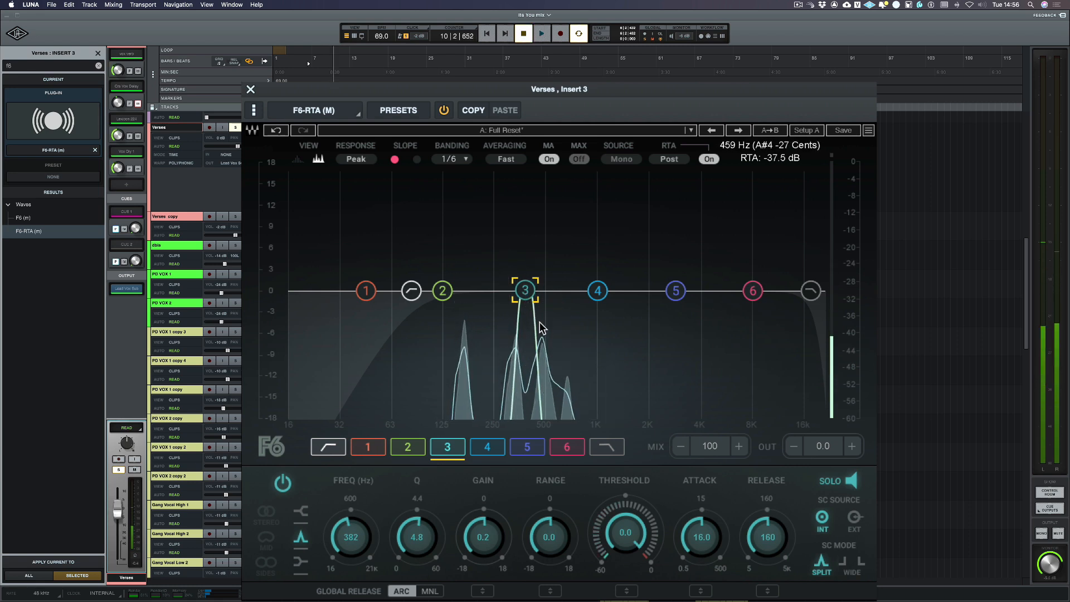
Take band 3 out of solo and set its range to -5.0 and its threshold to -50.7
{"action": "left_click", "coordinate": [847, 482]}
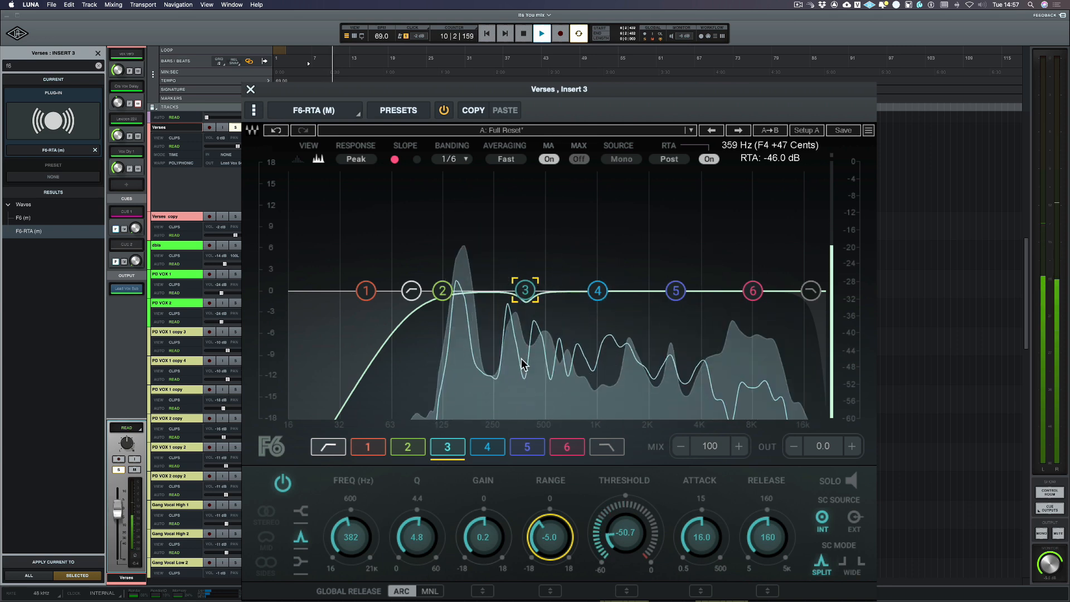
{"action": "key", "text": "space"}
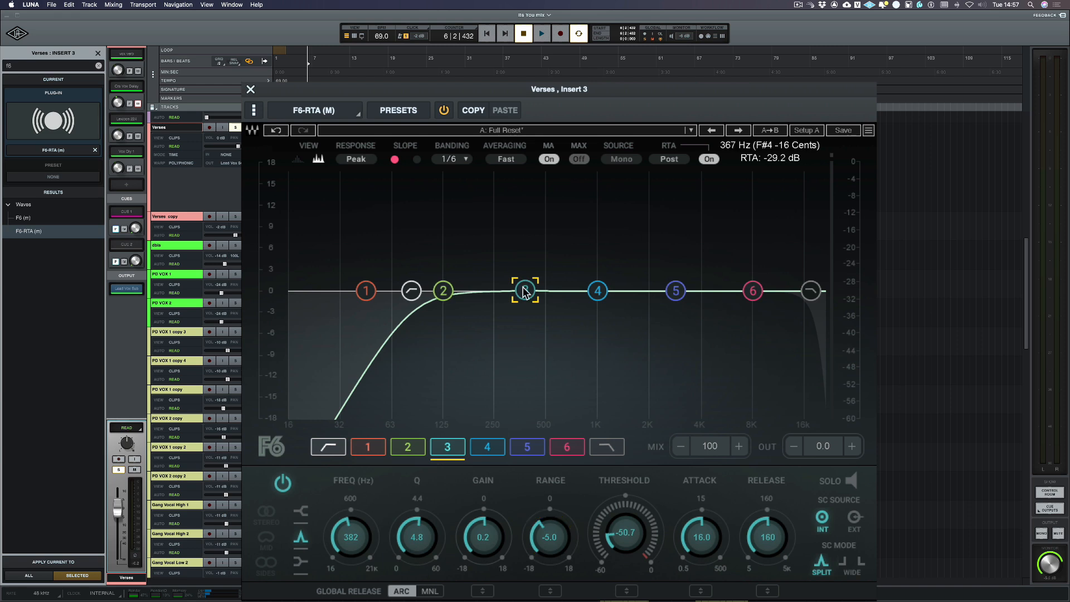
Solo EQ band 2 during playback and move its frequency to about 174 Hz
{"action": "left_click", "coordinate": [442, 291]}
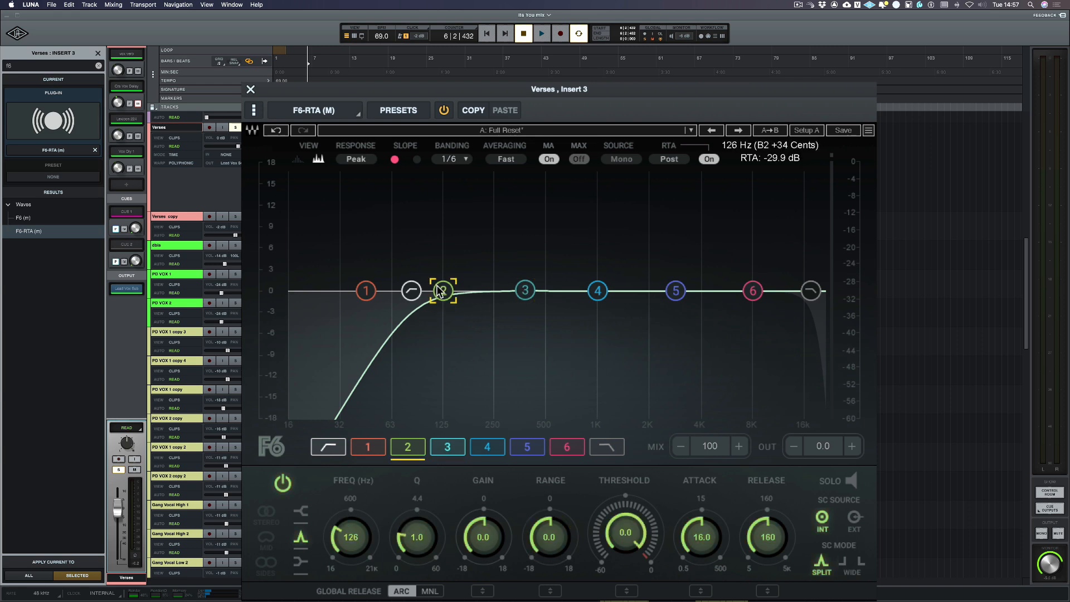
{"action": "left_click", "coordinate": [852, 482]}
{"action": "key", "text": "space"}
{"action": "left_click_drag", "start_coordinate": [439, 304], "coordinate": [468, 304]}
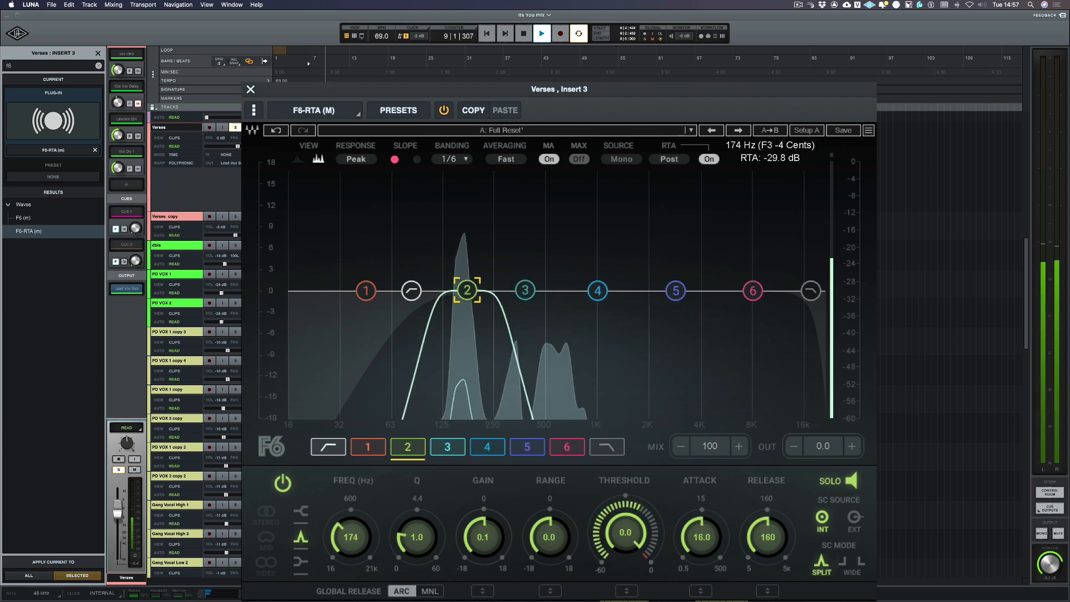
{"action": "key", "text": "space"}
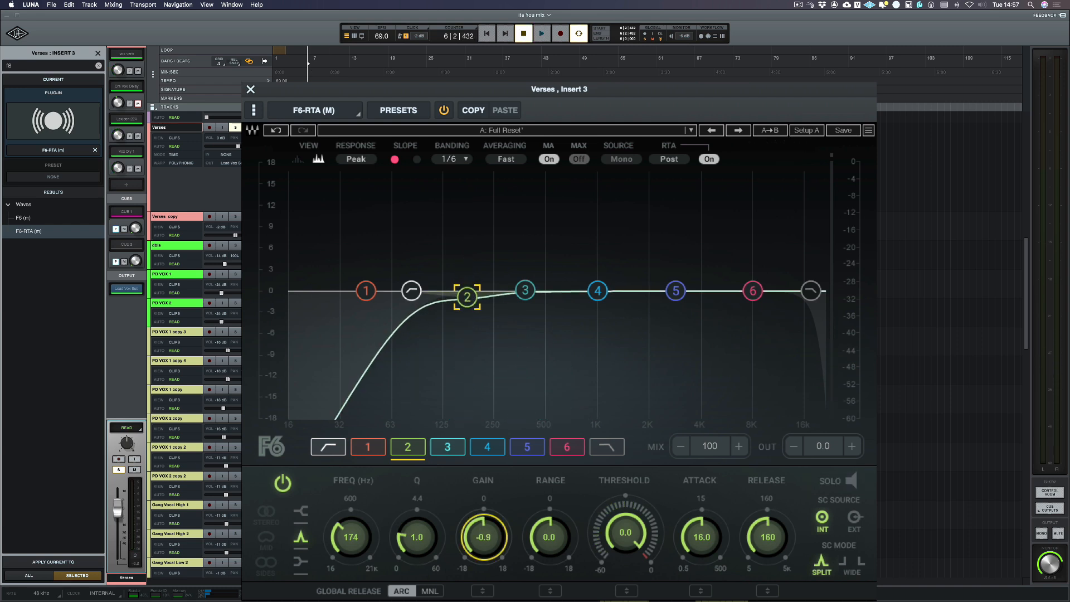
Narrow band 2 to a Q of 6.1, cut its gain to -3.7 dB and play the vocal
{"action": "left_click_drag", "start_coordinate": [402, 529], "coordinate": [402, 525]}
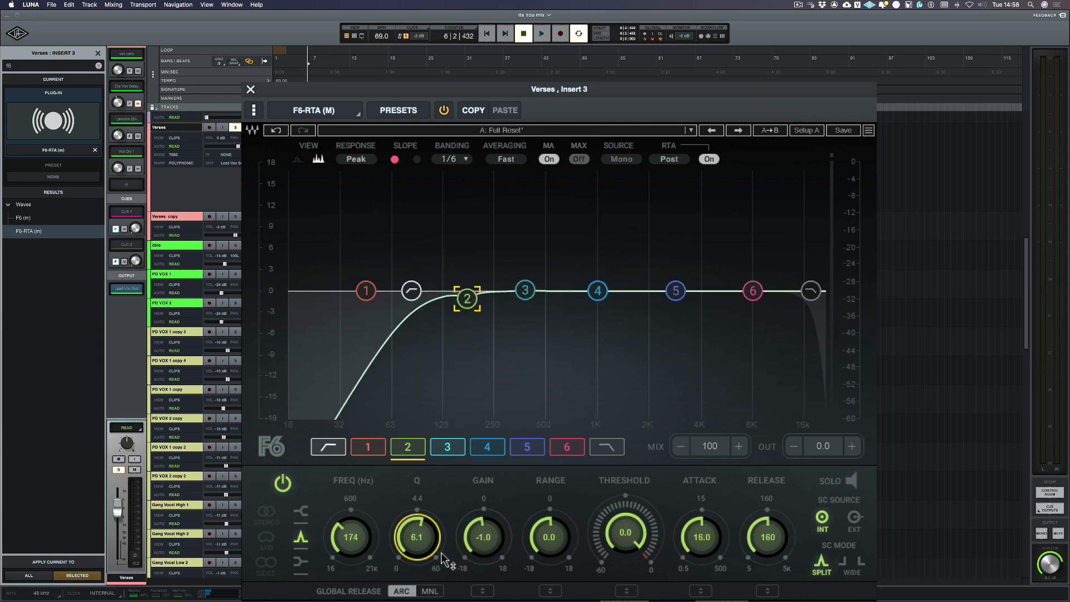
{"action": "left_click_drag", "start_coordinate": [508, 537], "coordinate": [507, 551]}
{"action": "key", "text": "space"}
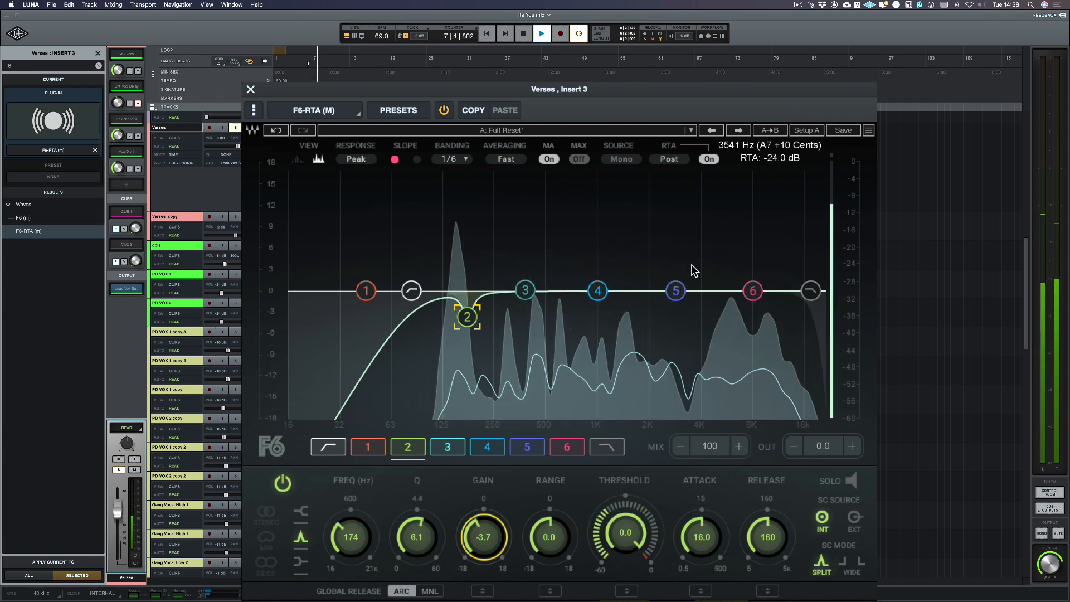
Boost EQ band 5 by about 1.7 dB at about 4114 Hz and audition the equalised vocal
{"action": "key", "text": "space"}
{"action": "left_click_drag", "start_coordinate": [679, 296], "coordinate": [703, 279]}
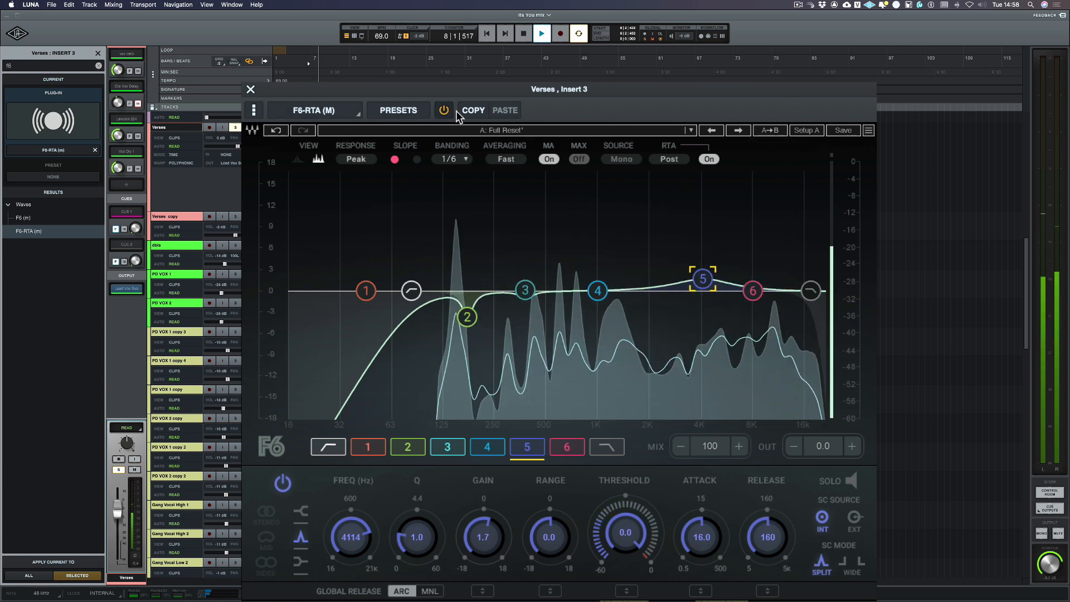
{"action": "key", "text": "space"}
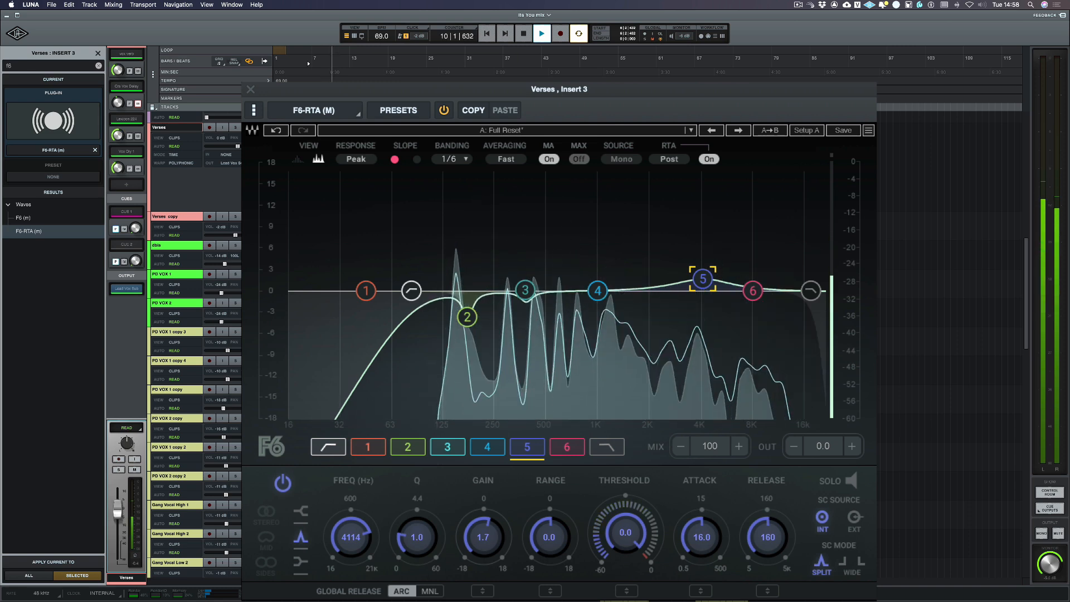
{"action": "key", "text": "space"}
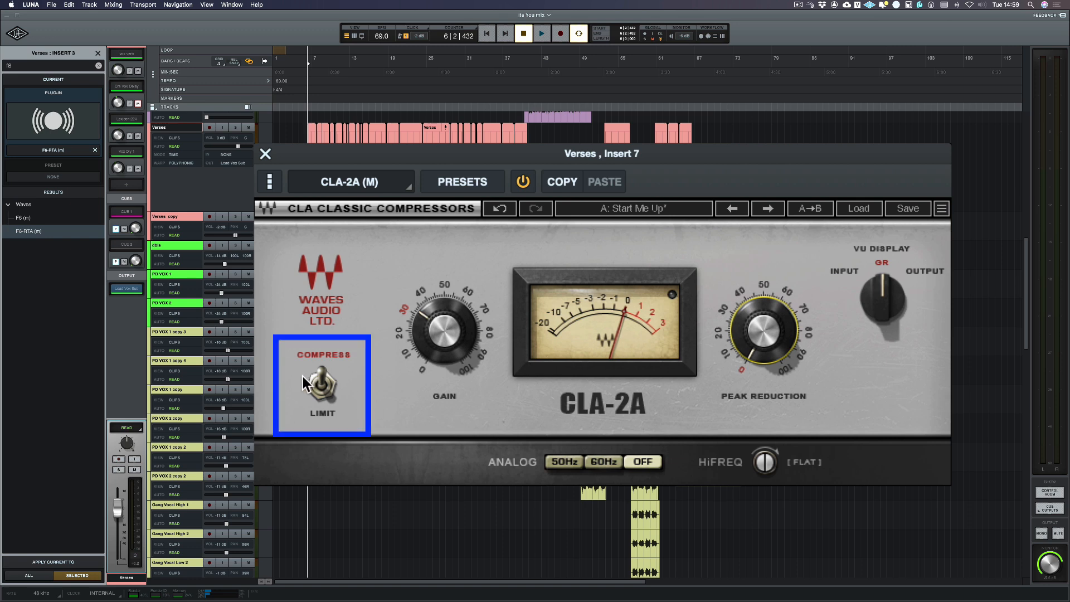
Play the vocal through the CLA-2A compressor and raise its peak reduction to about 58.5
{"action": "mouse_move", "coordinate": [446, 351]}
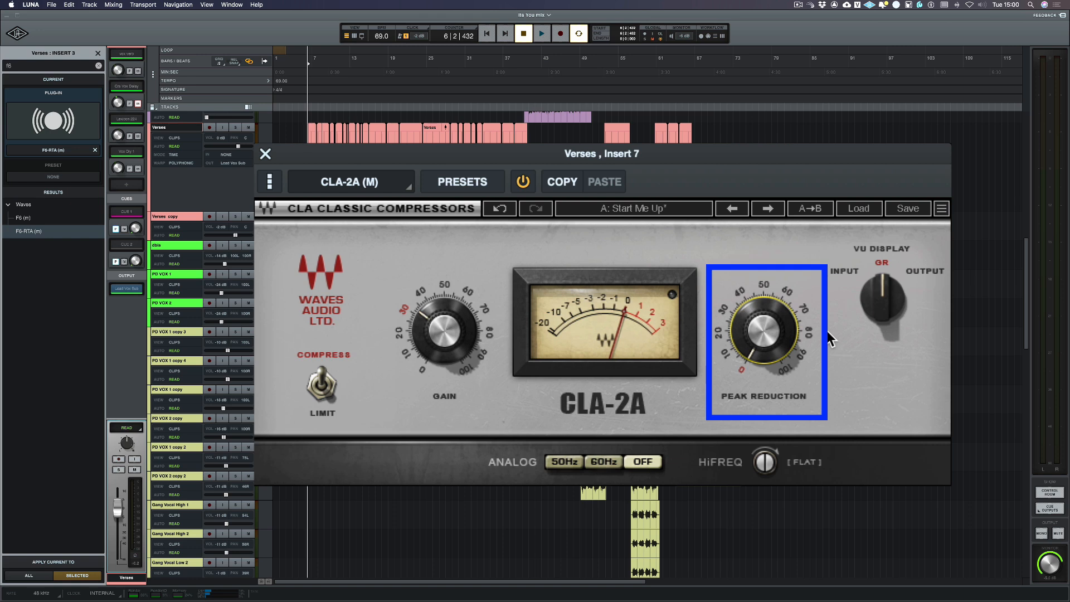
{"action": "key", "text": "space"}
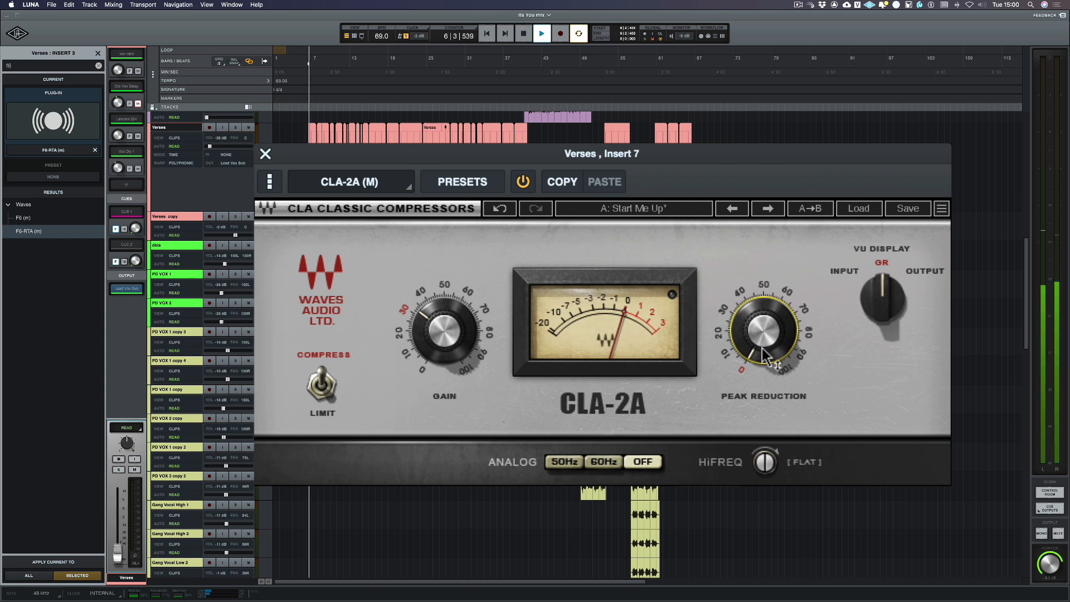
{"action": "left_click_drag", "start_coordinate": [758, 337], "coordinate": [758, 279]}
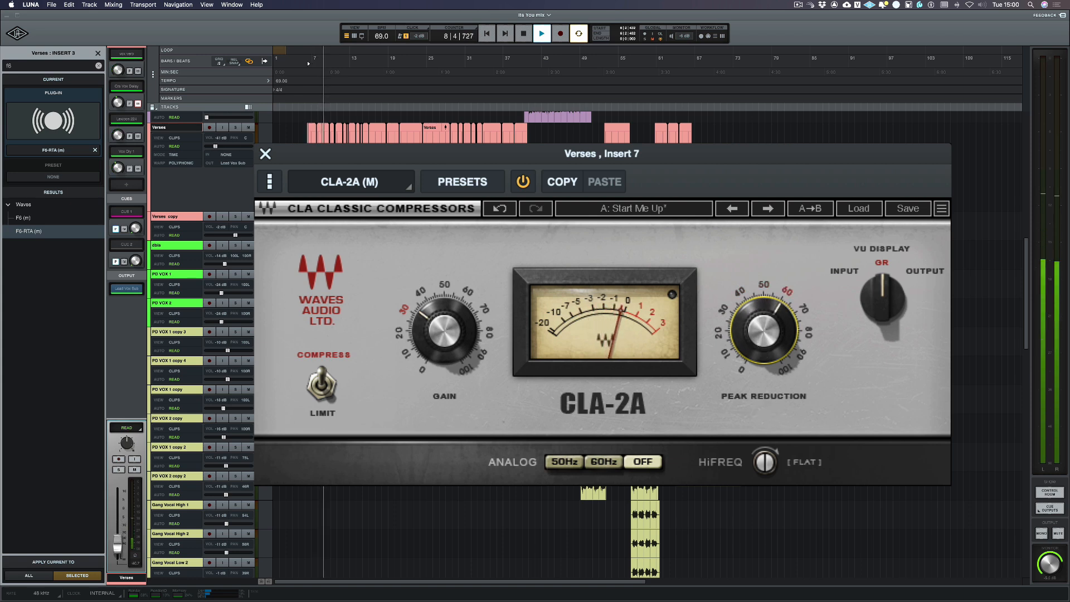
Raise the CLA-2A makeup gain to about 40 while the vocal plays, and stop playback
{"action": "left_click_drag", "start_coordinate": [449, 319], "coordinate": [450, 308]}
{"action": "left_click", "coordinate": [764, 330]}
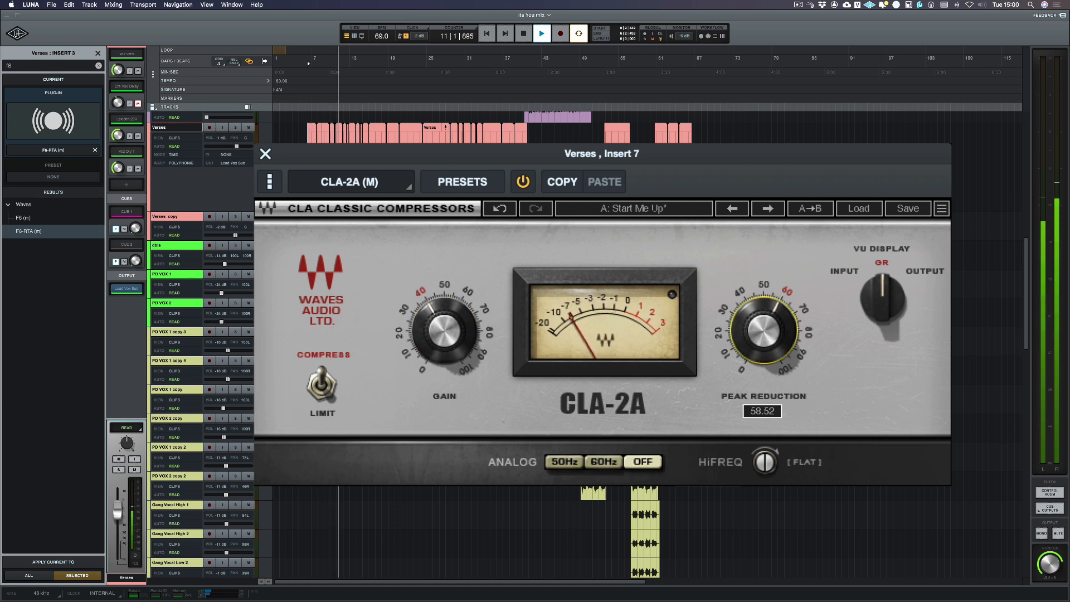
{"action": "left_click_drag", "start_coordinate": [446, 330], "coordinate": [446, 327]}
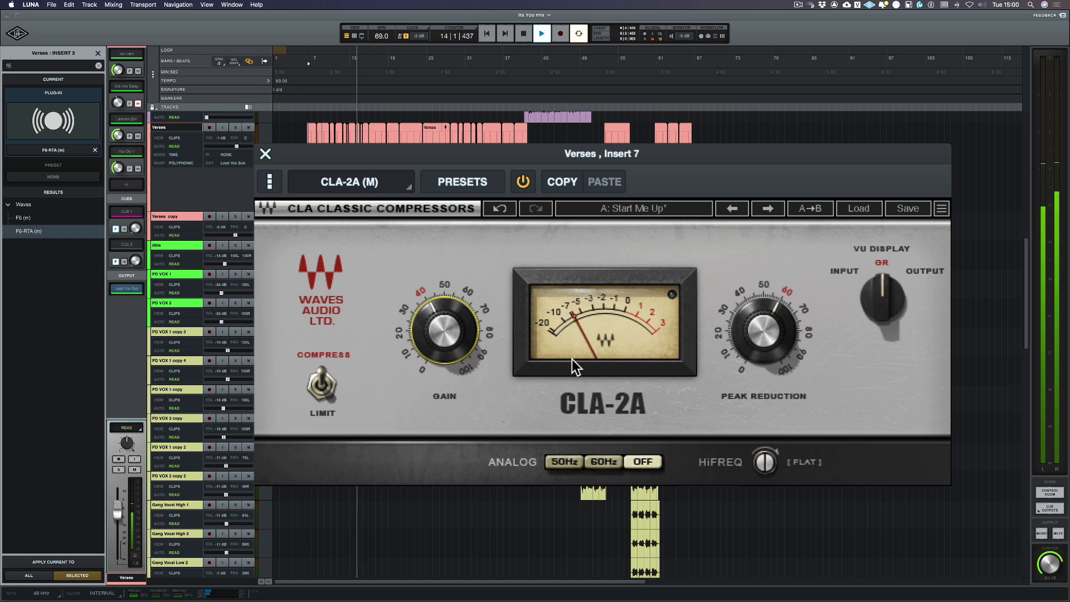
{"action": "key", "text": "space"}
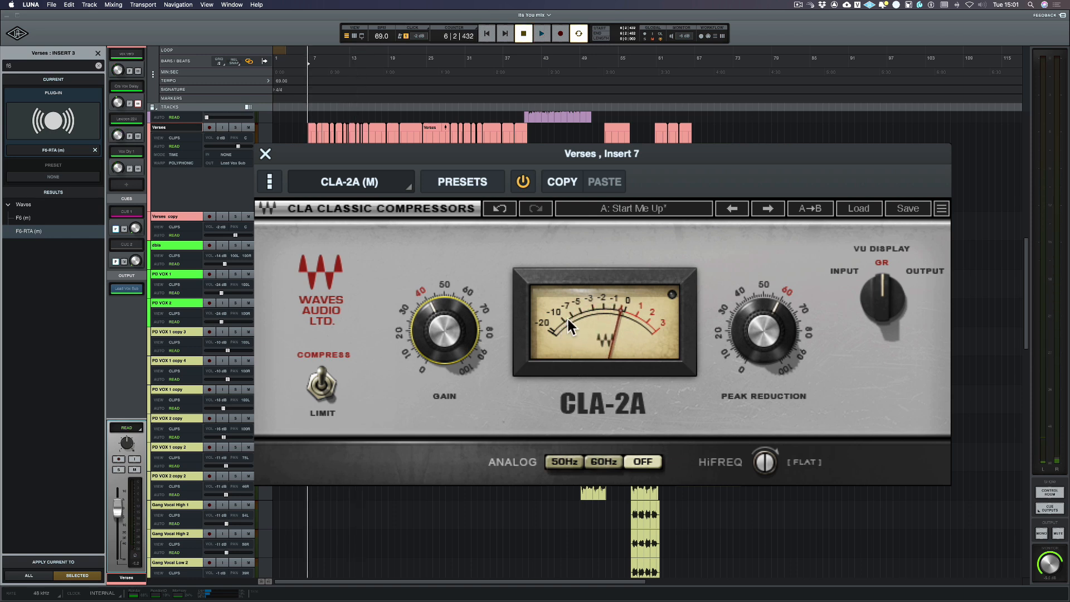